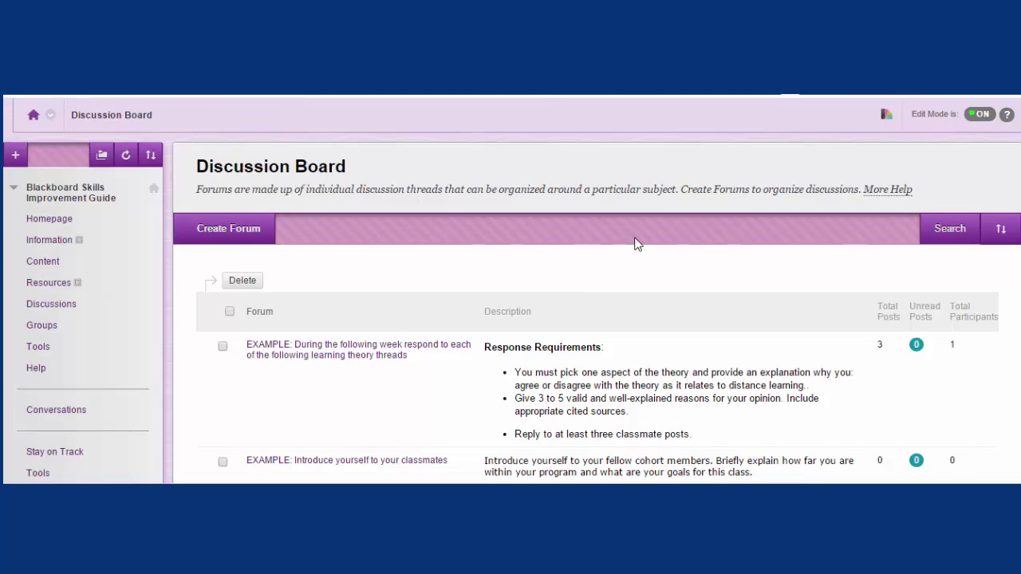
# Step: Create a new forum named "[Example] New Discussion Post" and fill its description with formatted discussion instructions
pyautogui.scroll(-3, 475, 267)
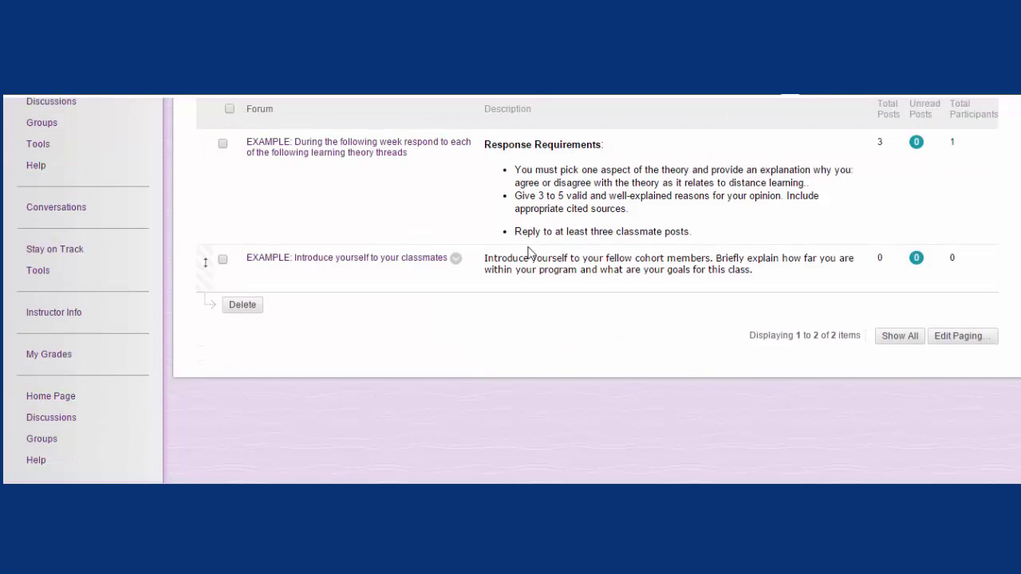
pyautogui.scroll(1, 529, 255)
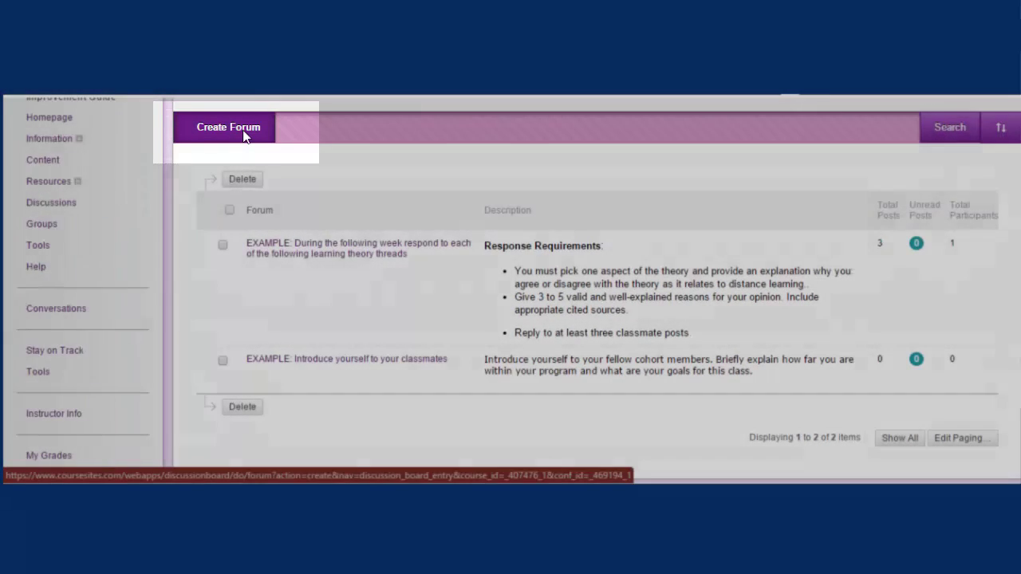
pyautogui.click(244, 135)
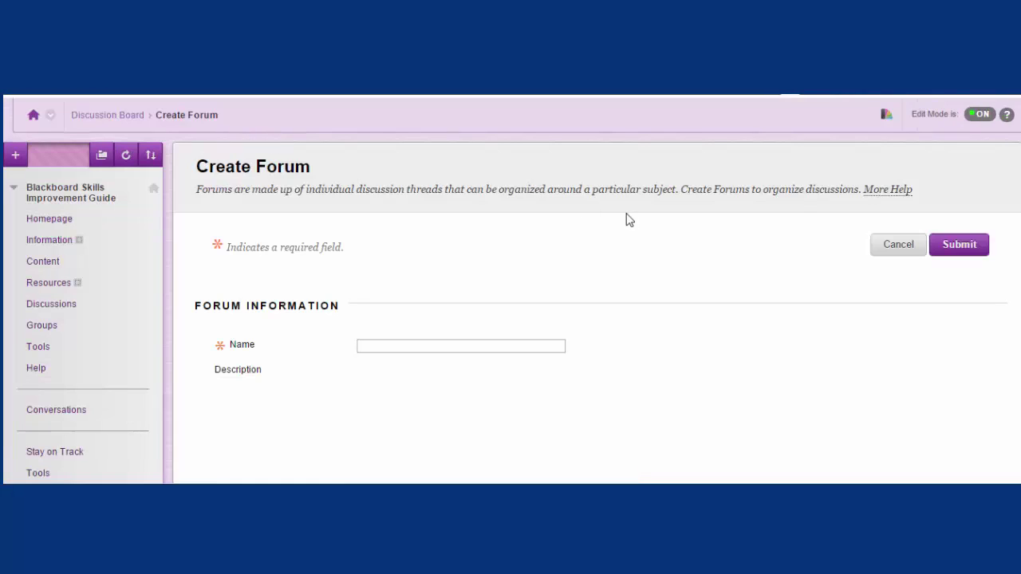
pyautogui.scroll(-1, 568, 212)
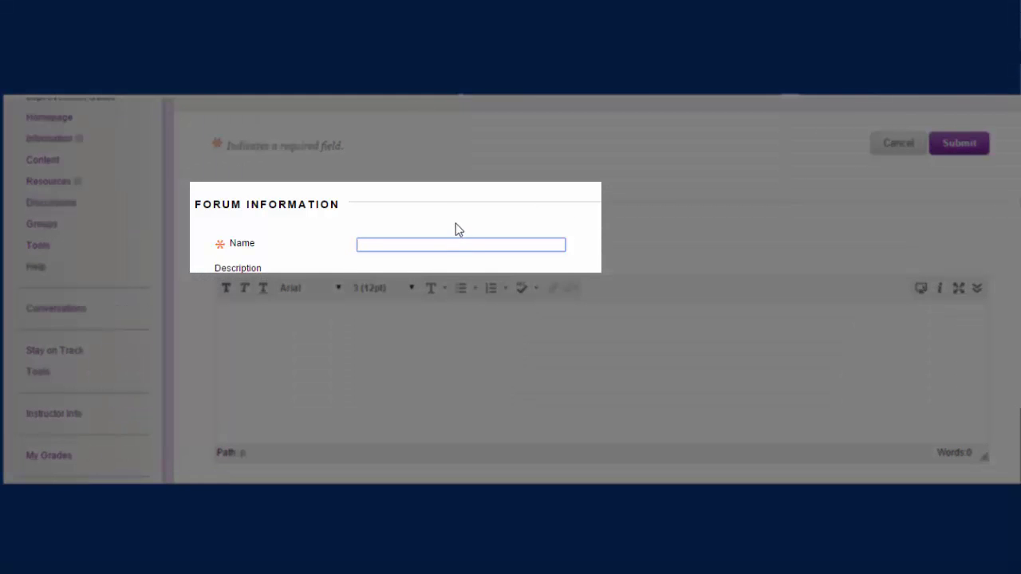
pyautogui.write('[Example] New Discussion Post')
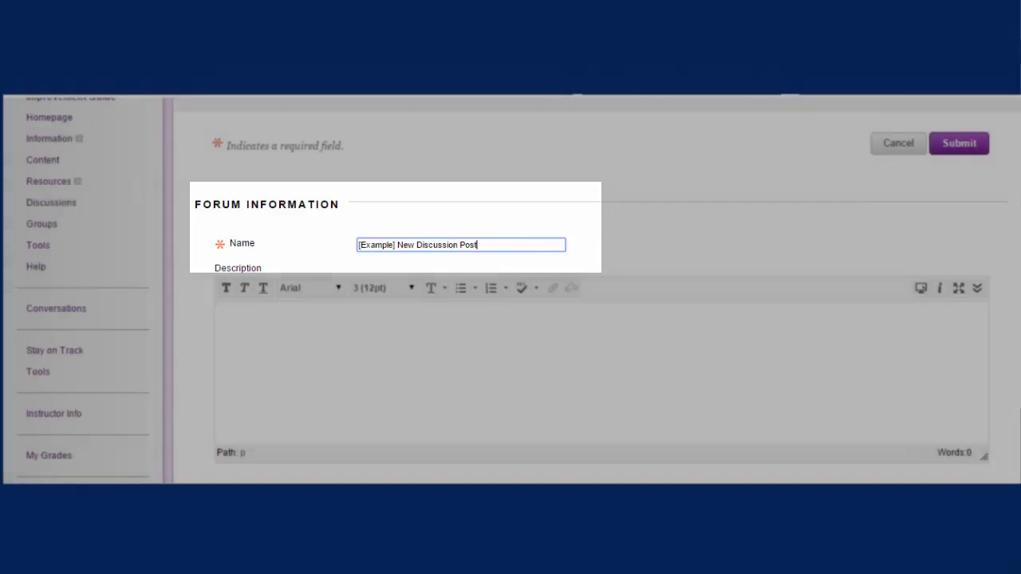
pyautogui.click(413, 329)
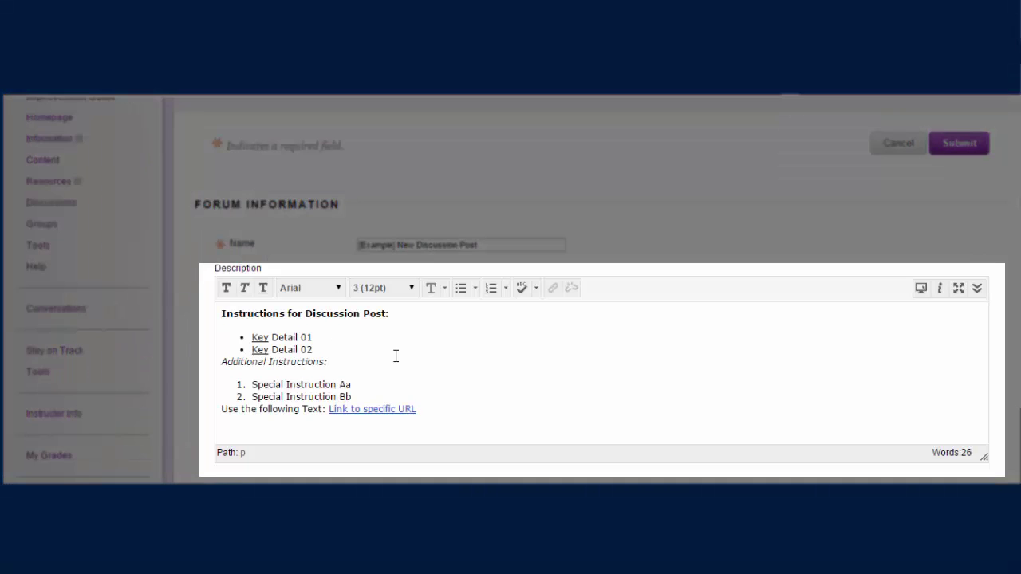
# Step: Examine the bold, italic, list and link formatting throughout the forum description text
pyautogui.click(225, 364)
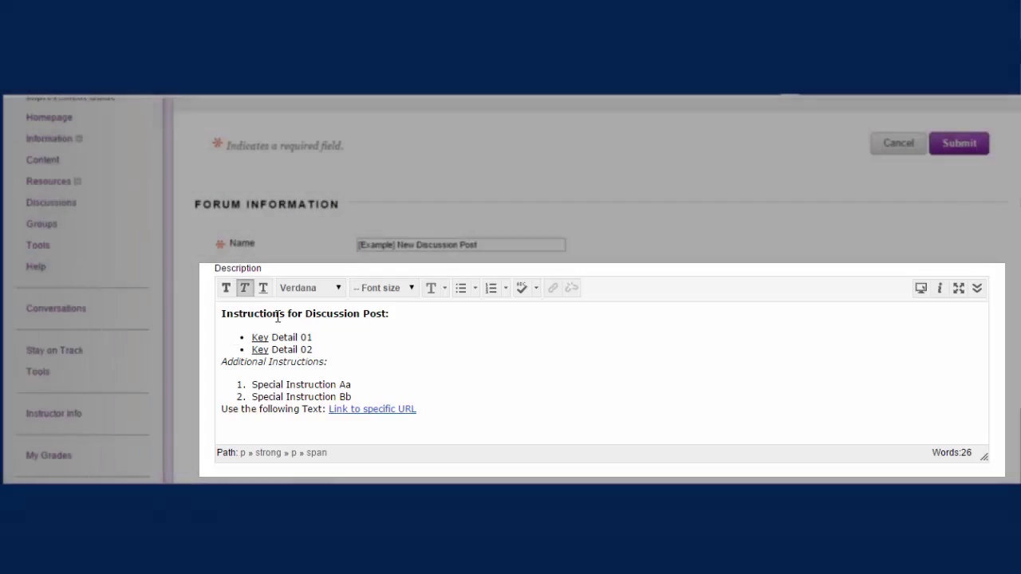
pyautogui.click(278, 317)
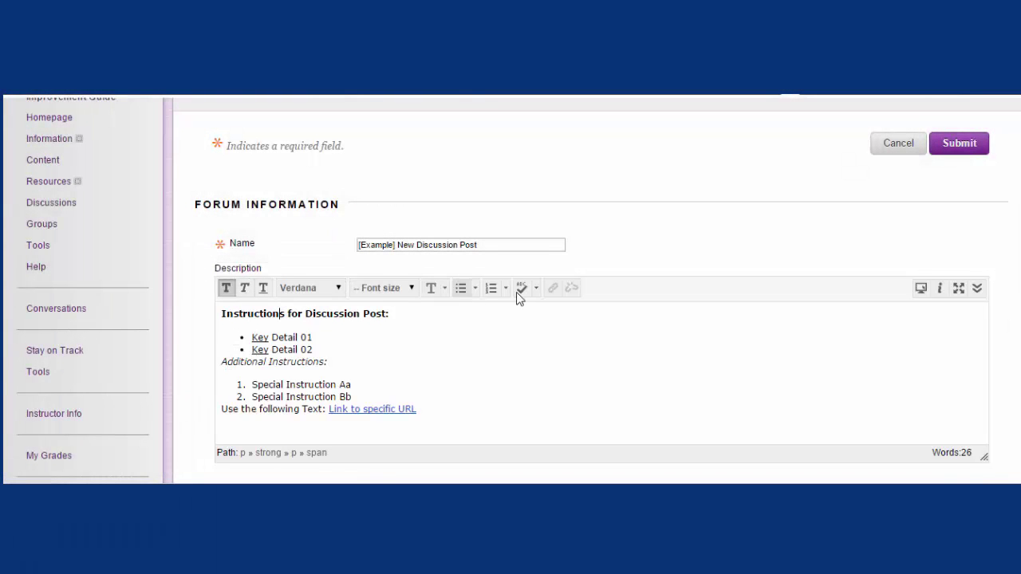
pyautogui.click(288, 338)
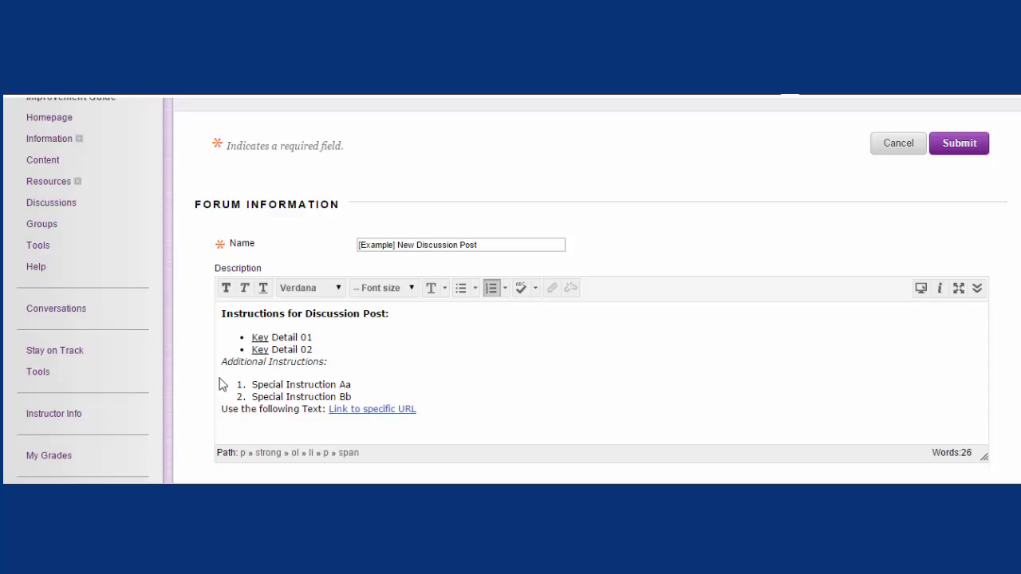
pyautogui.click(272, 410)
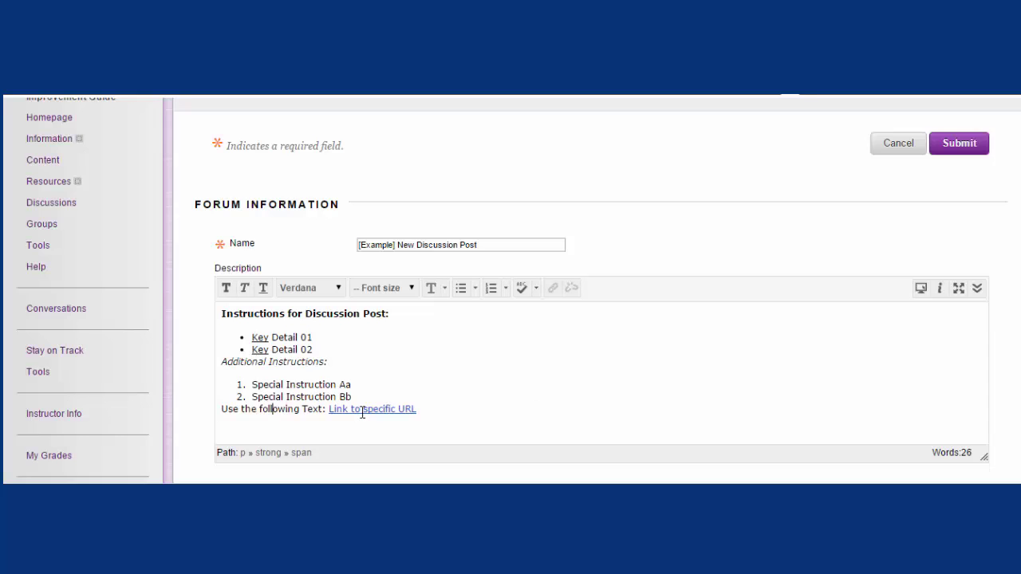
pyautogui.click(362, 409)
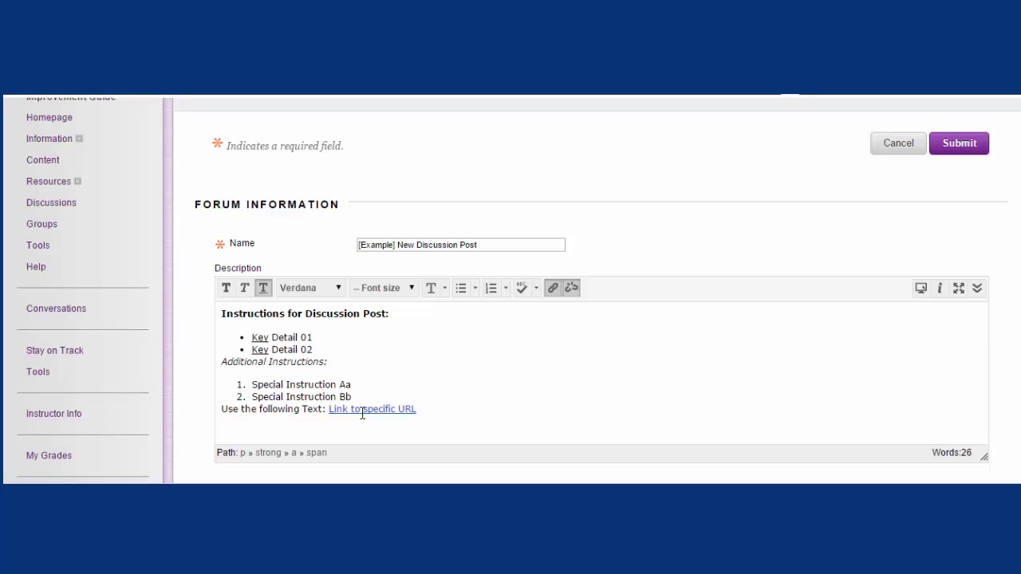
pyautogui.click(288, 385)
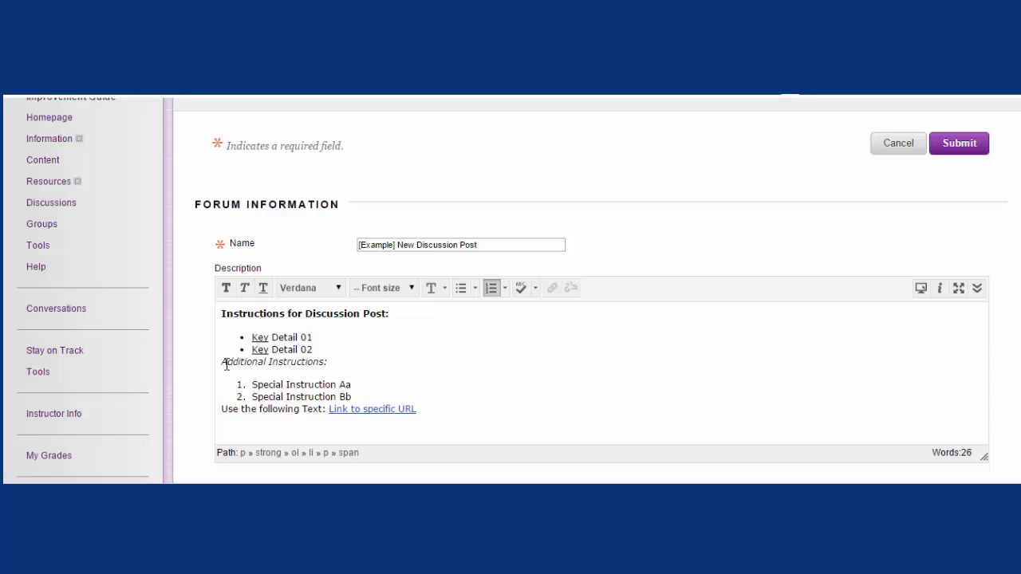
pyautogui.click(239, 315)
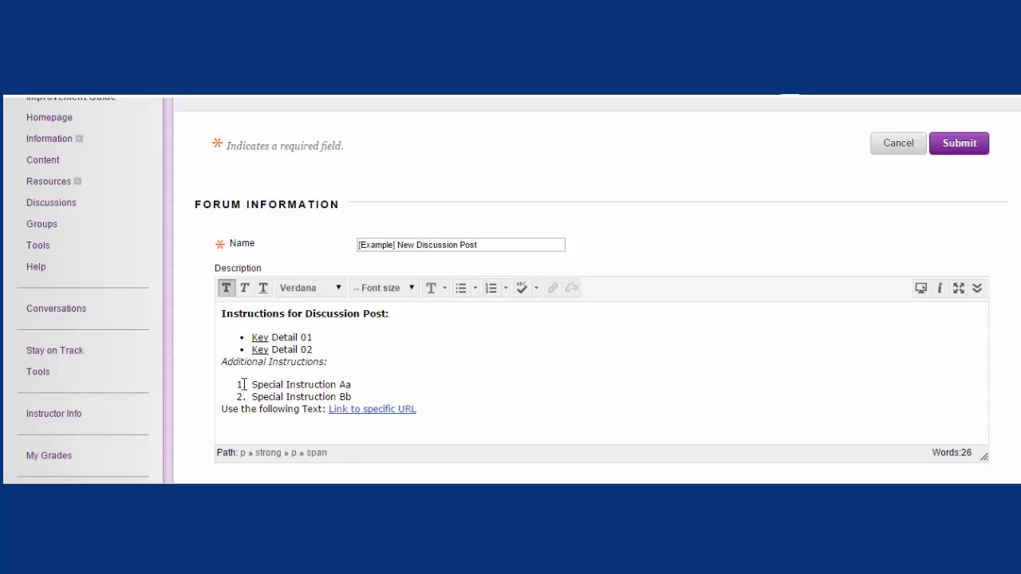
pyautogui.click(224, 361)
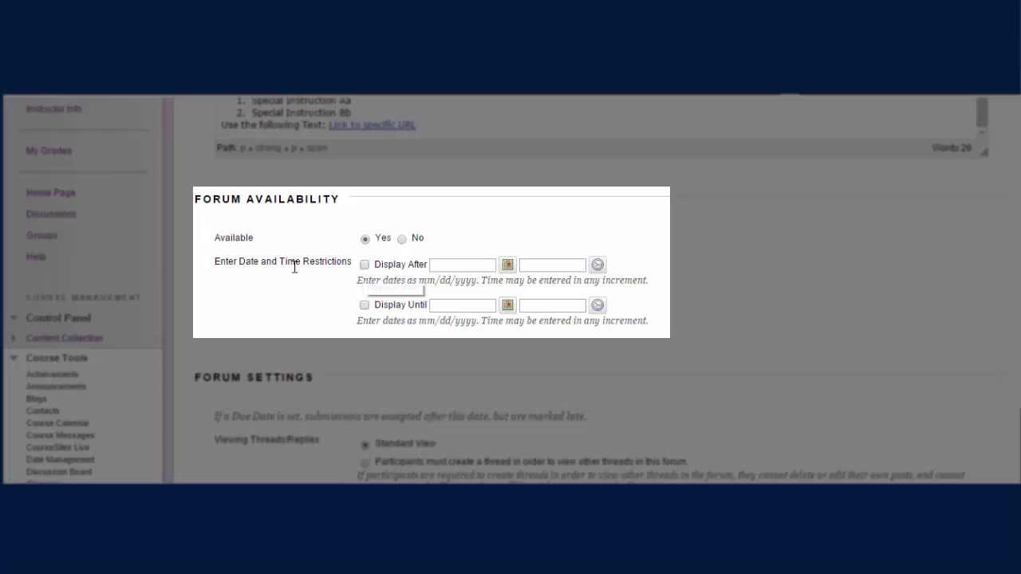
# Step: Enable the Display After restriction for the forum and set it to 01/25/2016 at 12:00 PM
pyautogui.click(364, 265)
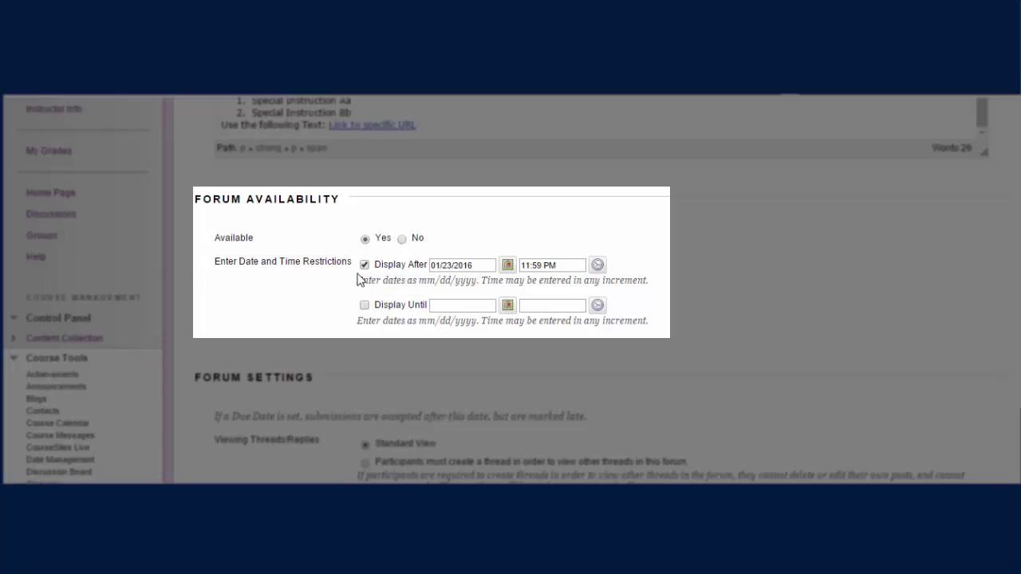
pyautogui.click(511, 271)
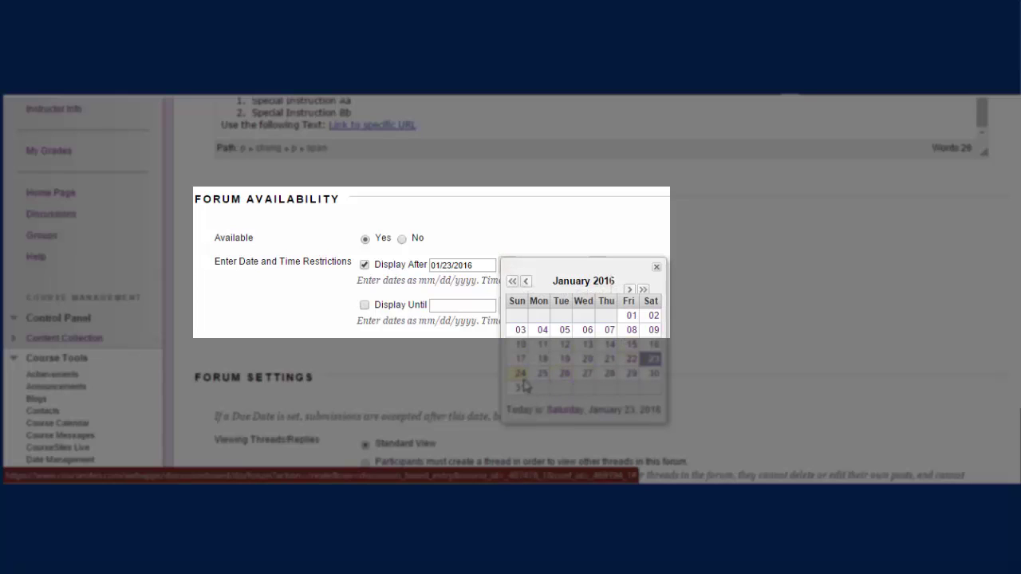
pyautogui.click(540, 374)
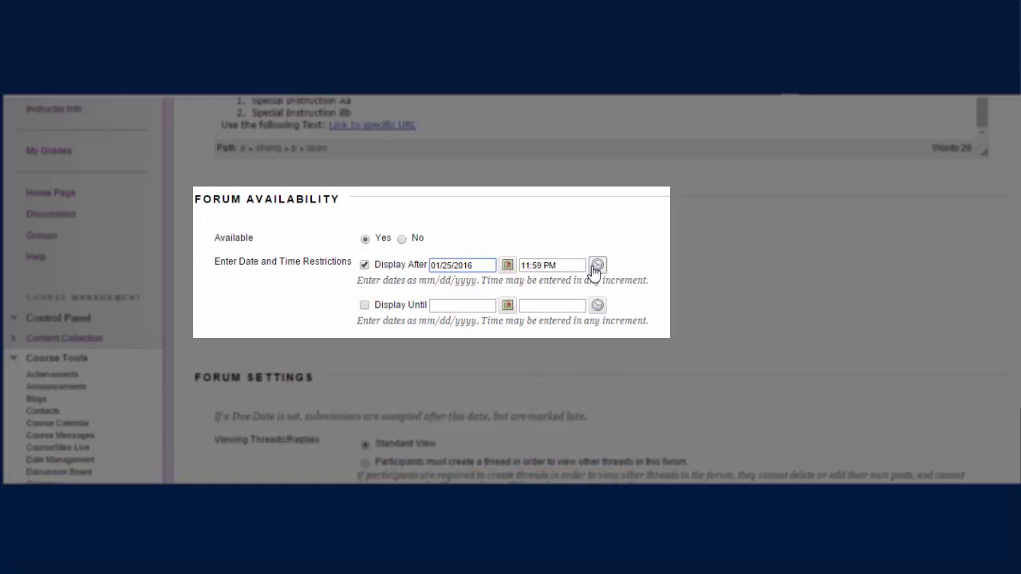
pyautogui.click(595, 265)
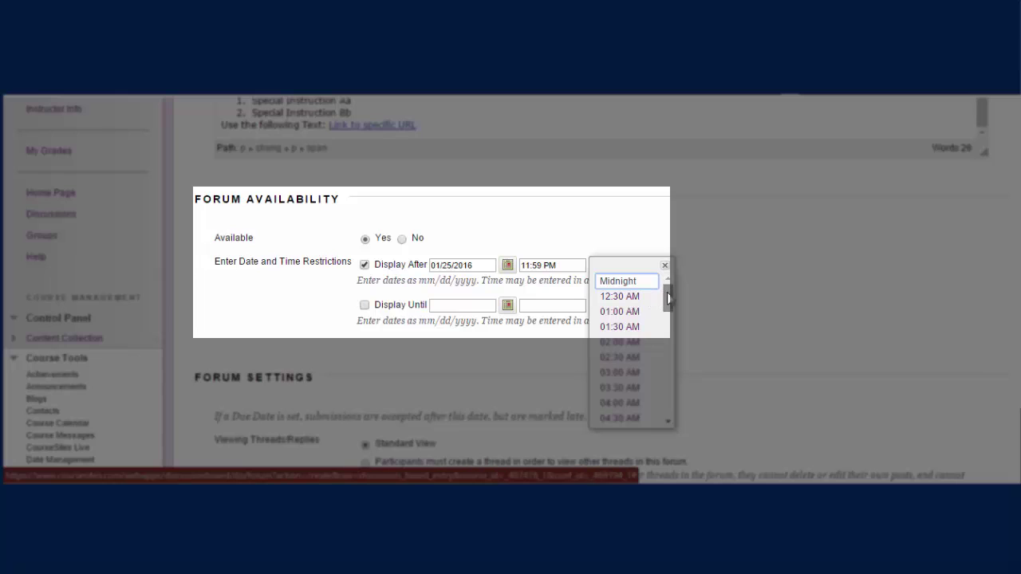
pyautogui.moveTo(667, 292); pyautogui.dragTo(667, 354)
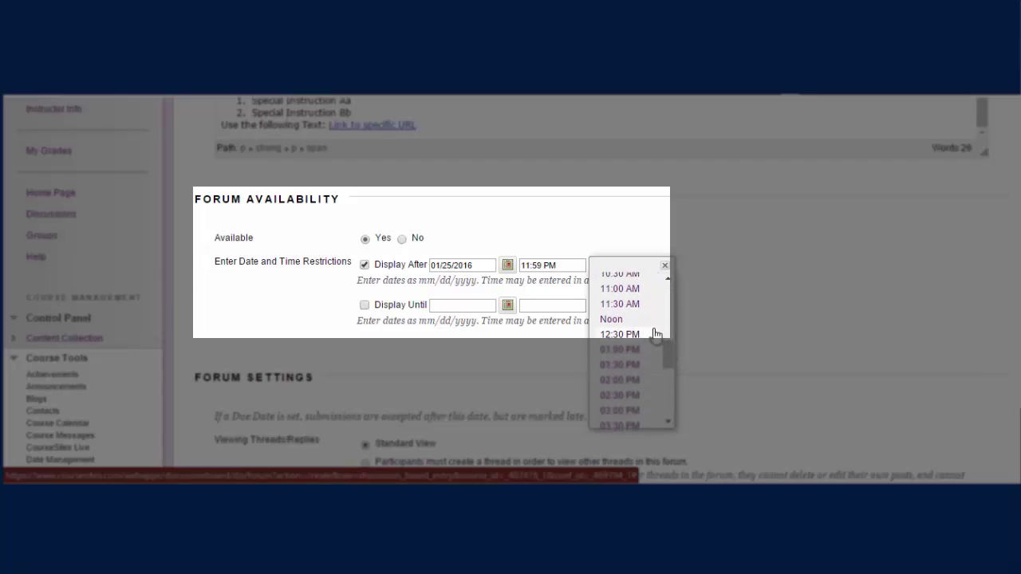
pyautogui.click(614, 322)
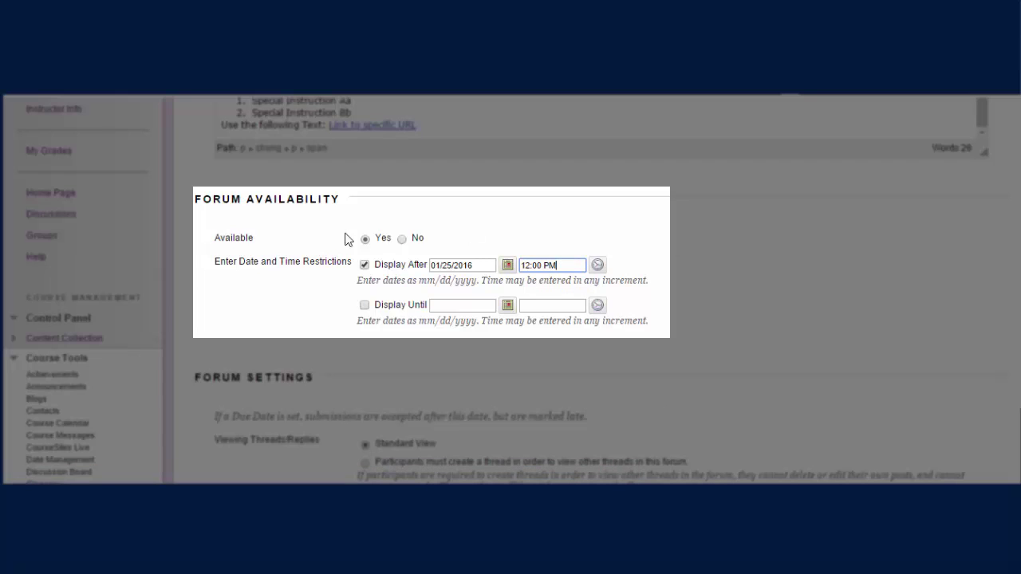
# Step: Enable the Display Until restriction for the forum and set its date to 02/01/2016
pyautogui.click(366, 308)
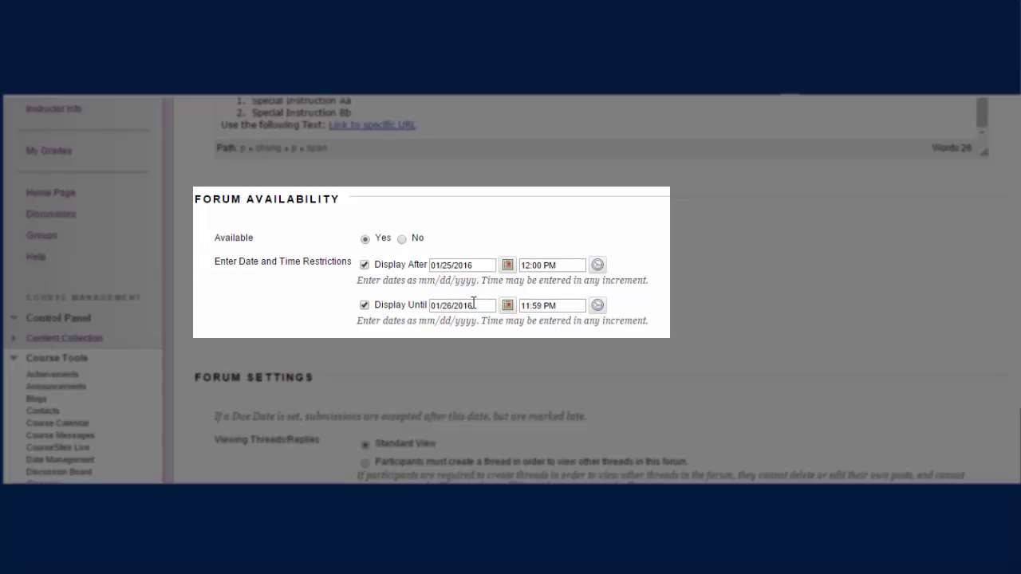
pyautogui.click(507, 305)
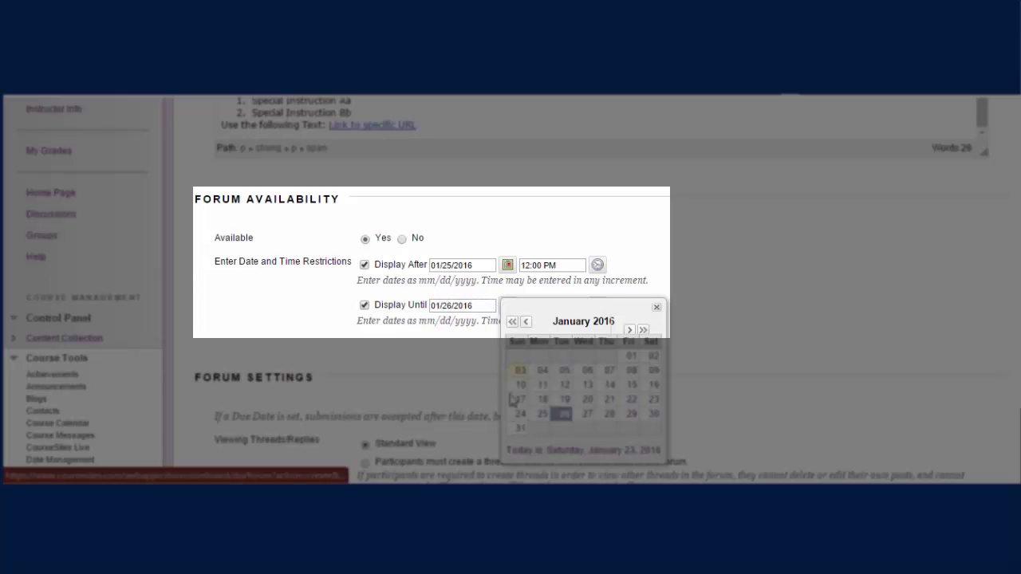
pyautogui.click(630, 329)
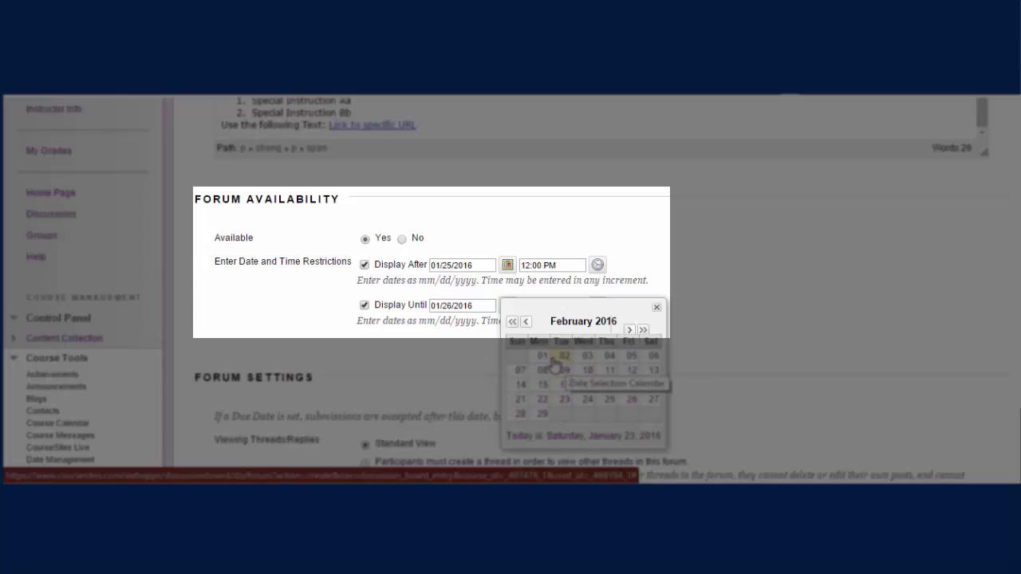
pyautogui.click(541, 355)
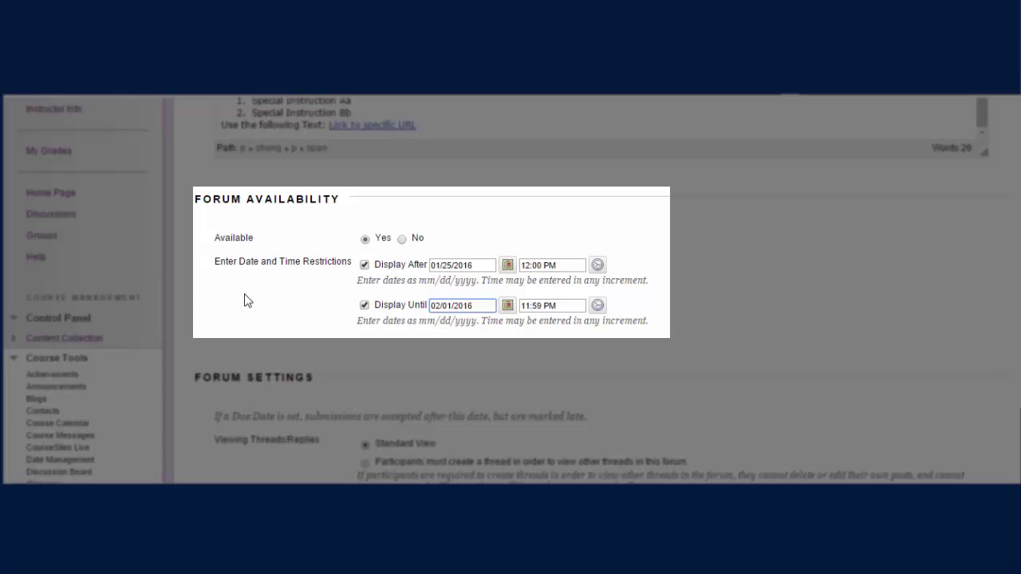
# Step: Turn off both display date restrictions and try requiring participants to create a thread before viewing other threads
pyautogui.click(364, 265)
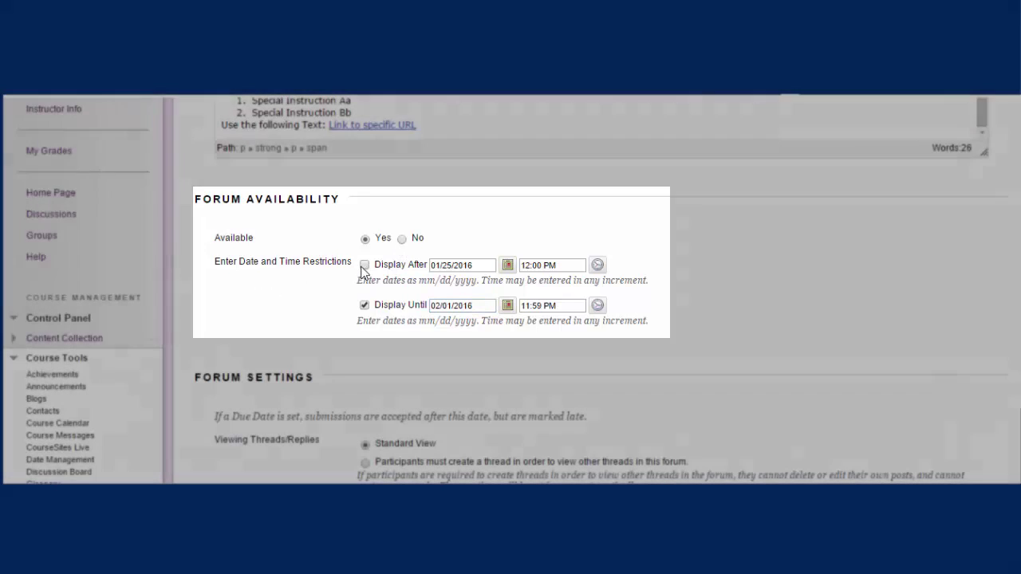
pyautogui.click(364, 306)
pyautogui.scroll(-3, 317, 296)
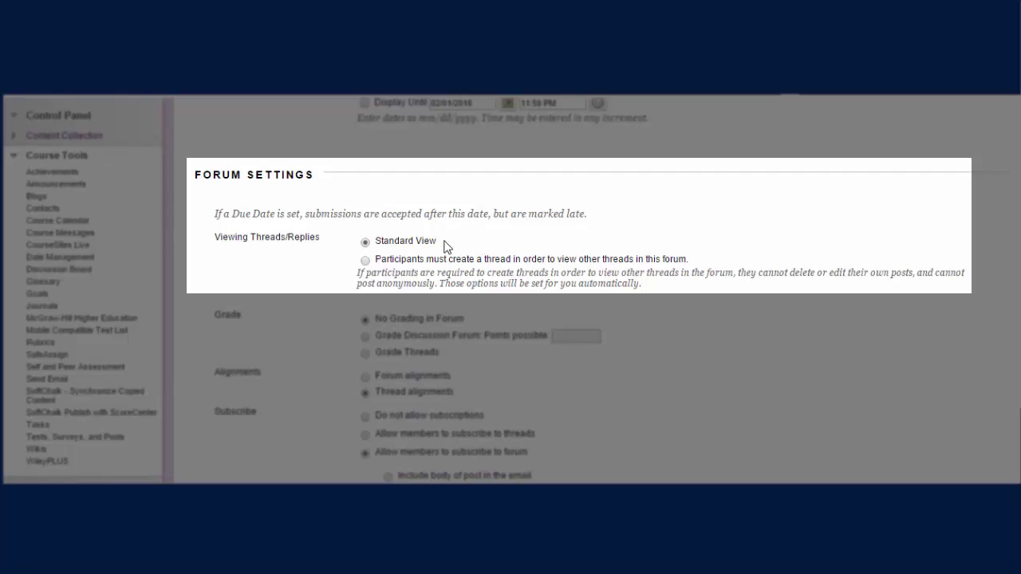
pyautogui.click(365, 261)
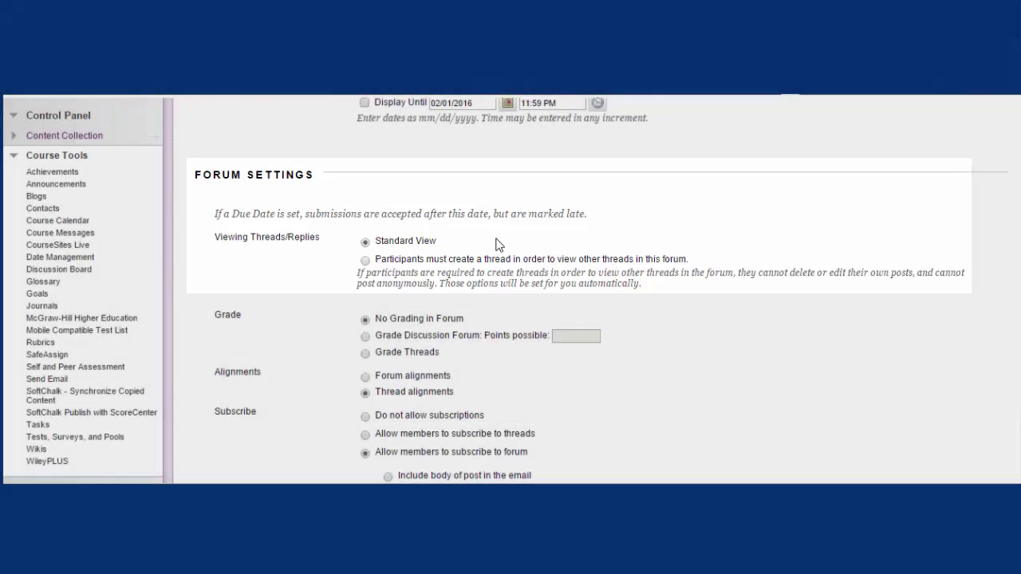
# Step: Try the Grade Threads option, and set grading to Grade Discussion Forum with 5 points possible
pyautogui.scroll(-3, 668, 236)
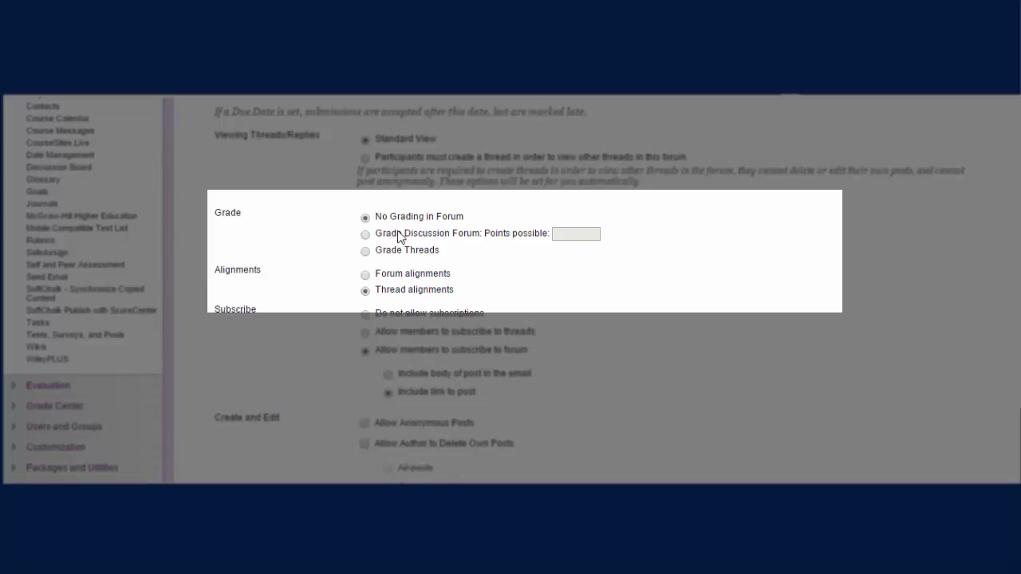
pyautogui.click(366, 234)
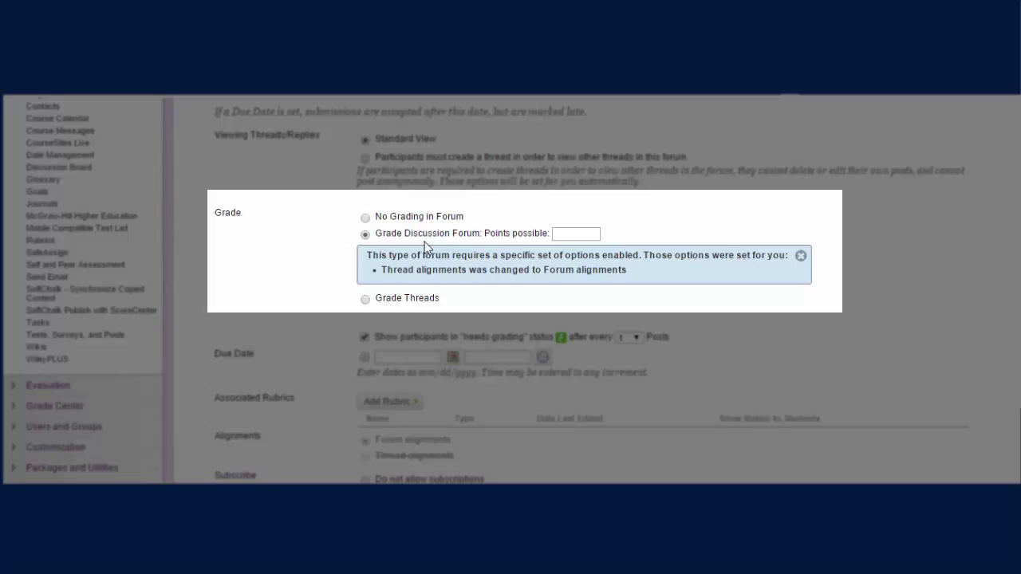
pyautogui.click(566, 234)
pyautogui.click(366, 299)
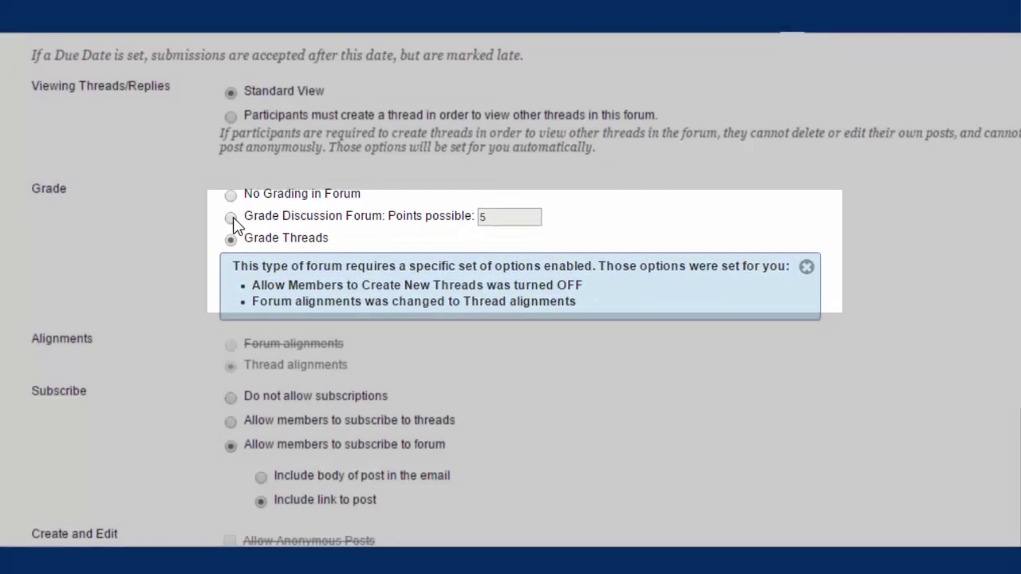
pyautogui.click(365, 235)
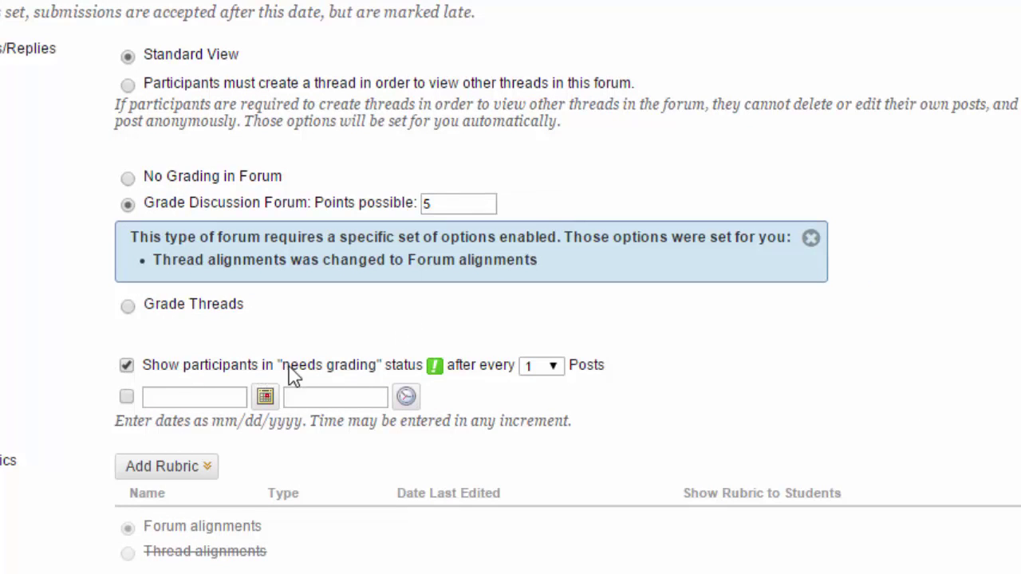
# Step: Set participants to show in "needs grading" status after every 4 posts
pyautogui.click(553, 366)
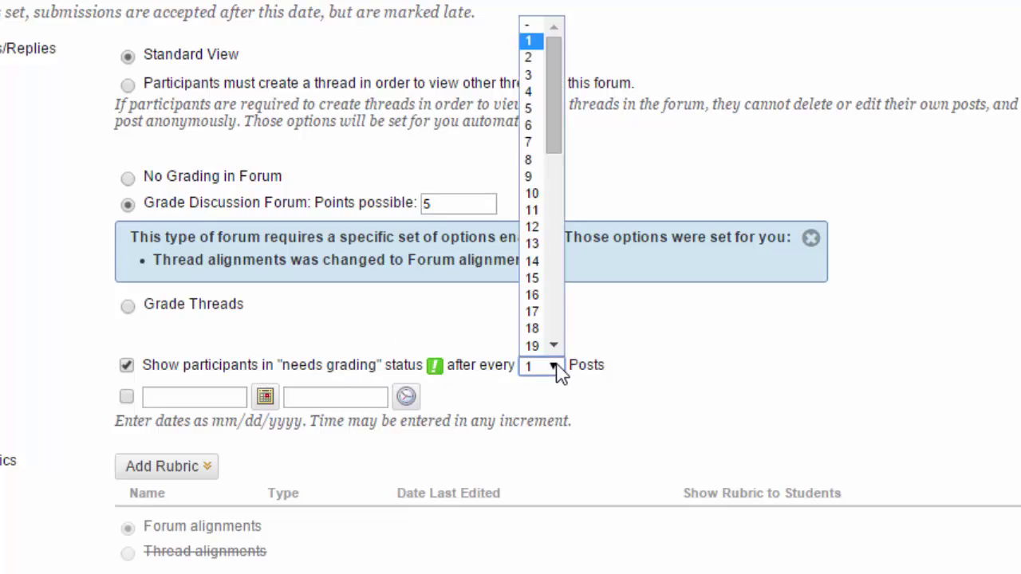
pyautogui.click(529, 93)
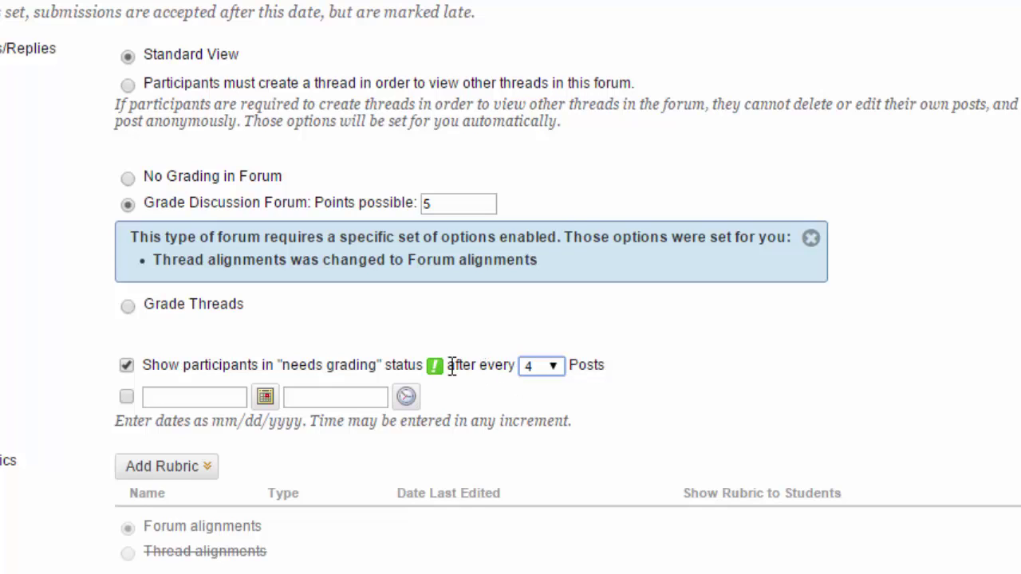
pyautogui.click(558, 371)
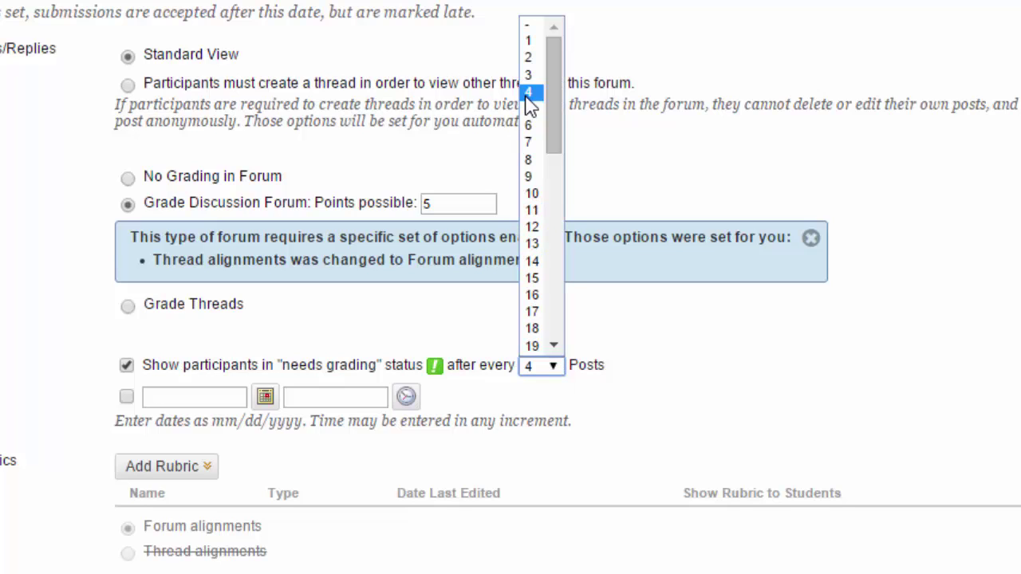
pyautogui.click(581, 211)
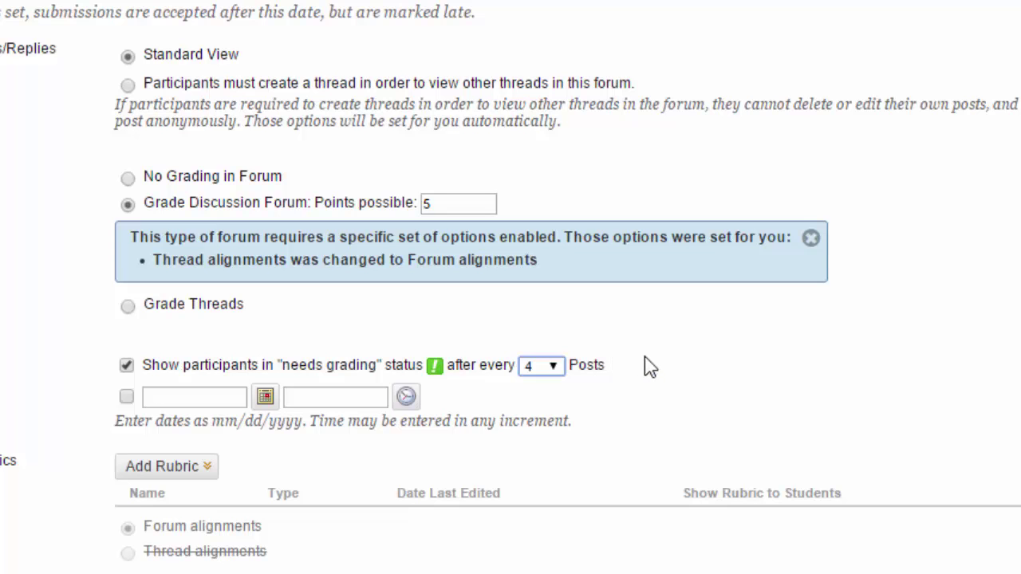
# Step: Check the options for adding an associated rubric to the forum, and leave it without one
pyautogui.scroll(-2, 677, 328)
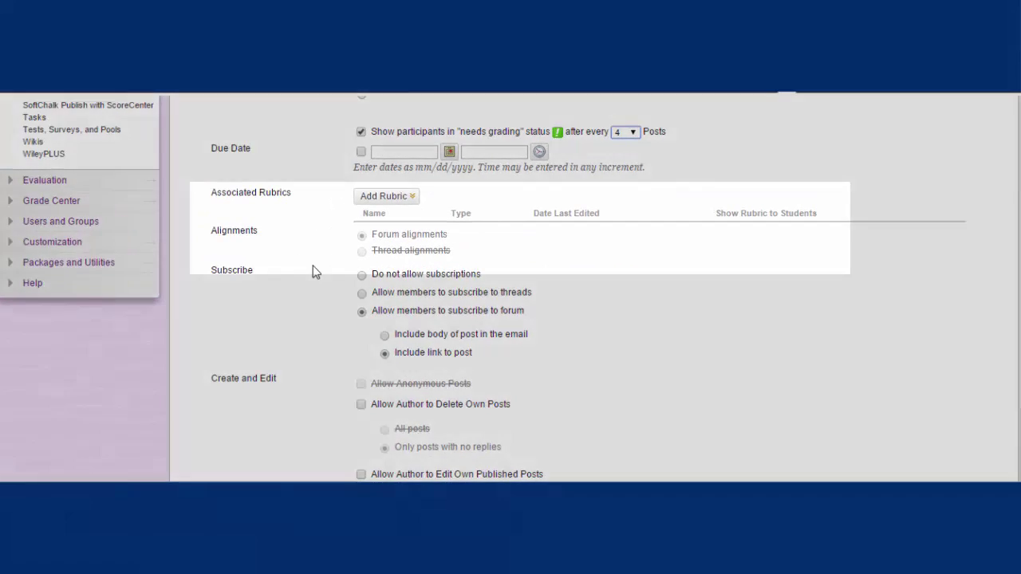
pyautogui.click(411, 197)
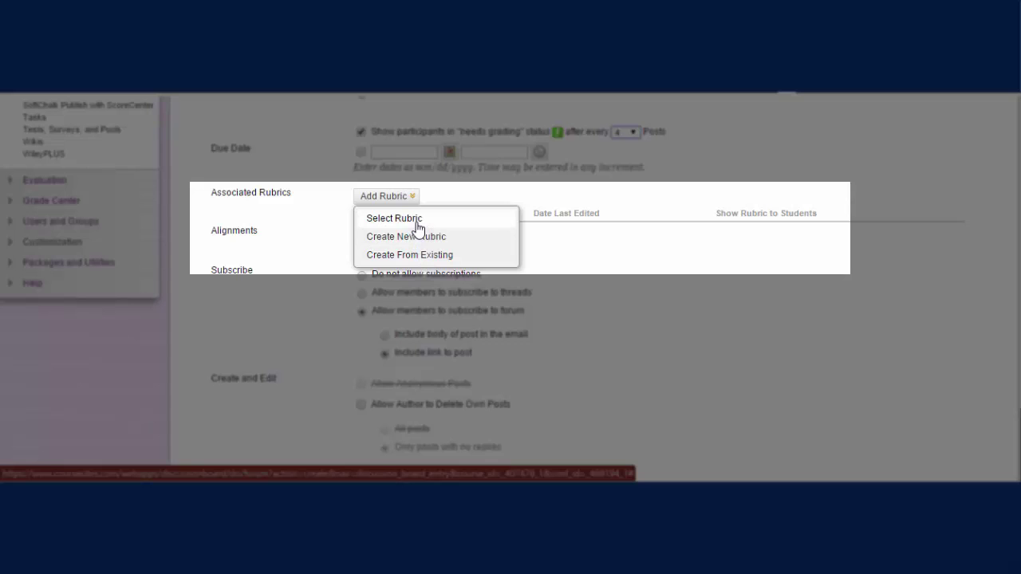
pyautogui.click(323, 230)
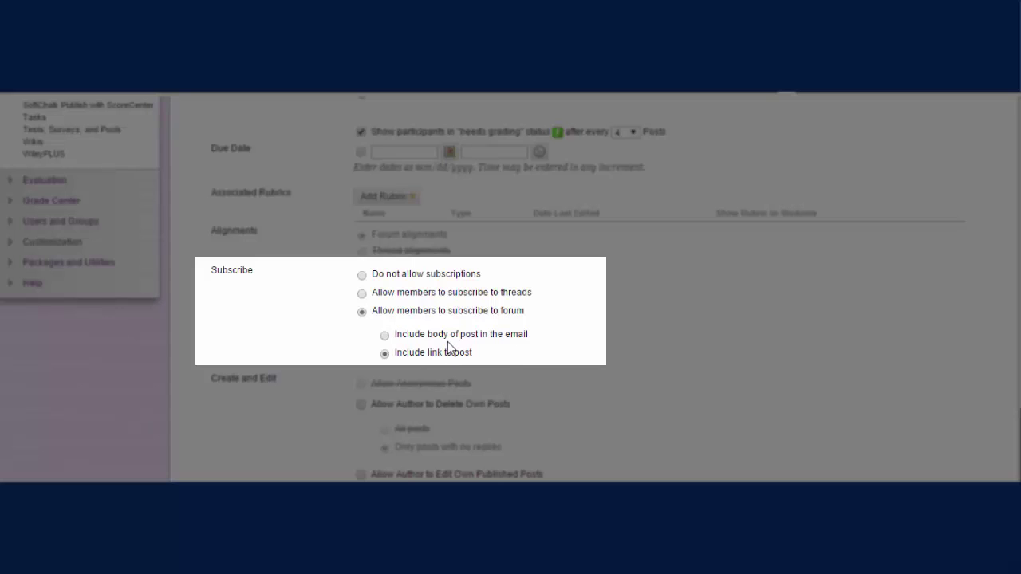
# Step: Try disallowing subscriptions, and restore the option that lets members subscribe to the forum
pyautogui.click(361, 275)
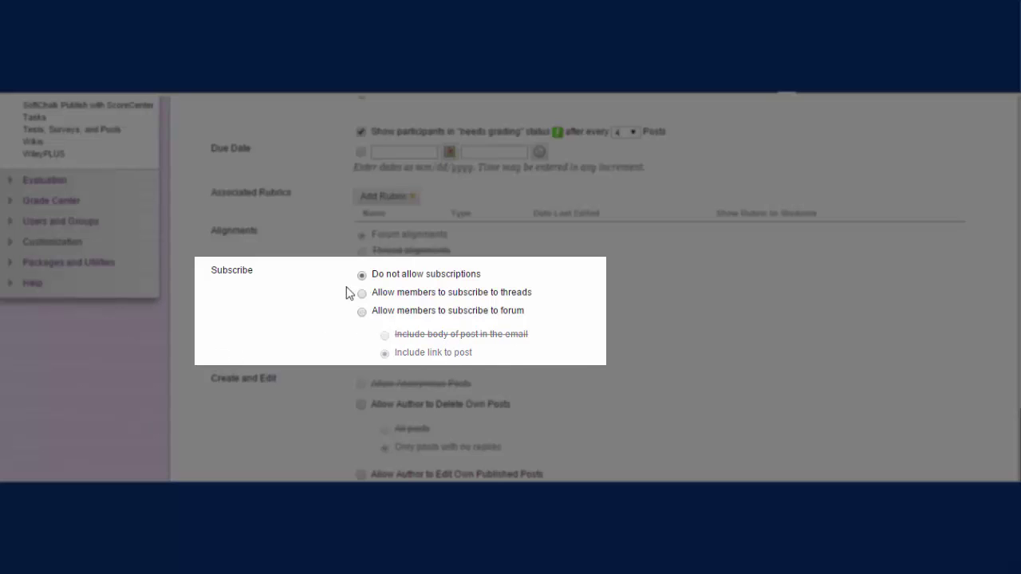
pyautogui.click(362, 313)
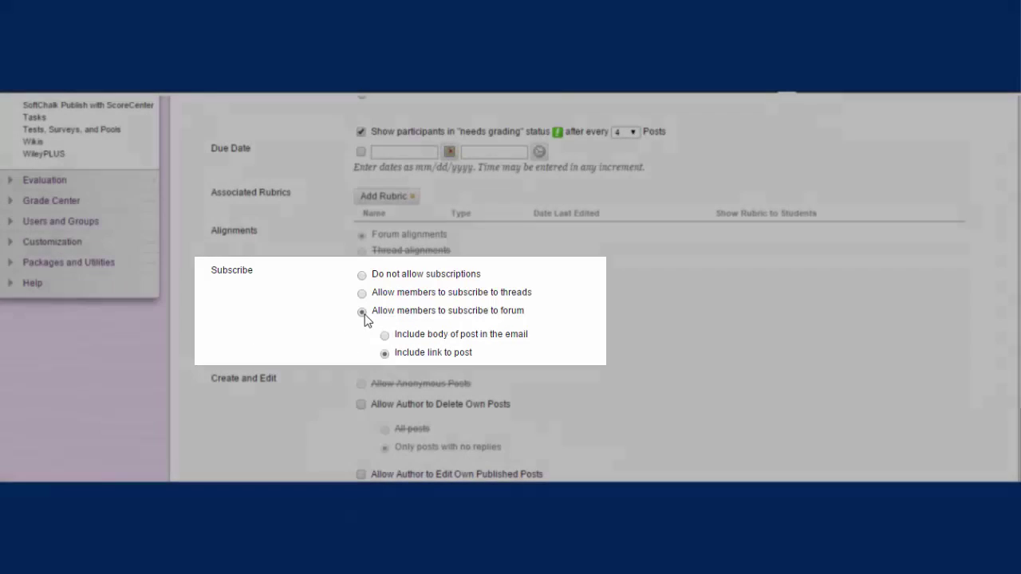
# Step: Try the Create and Edit options for authors deleting their own posts and forced moderation of posts
pyautogui.scroll(-3, 329, 303)
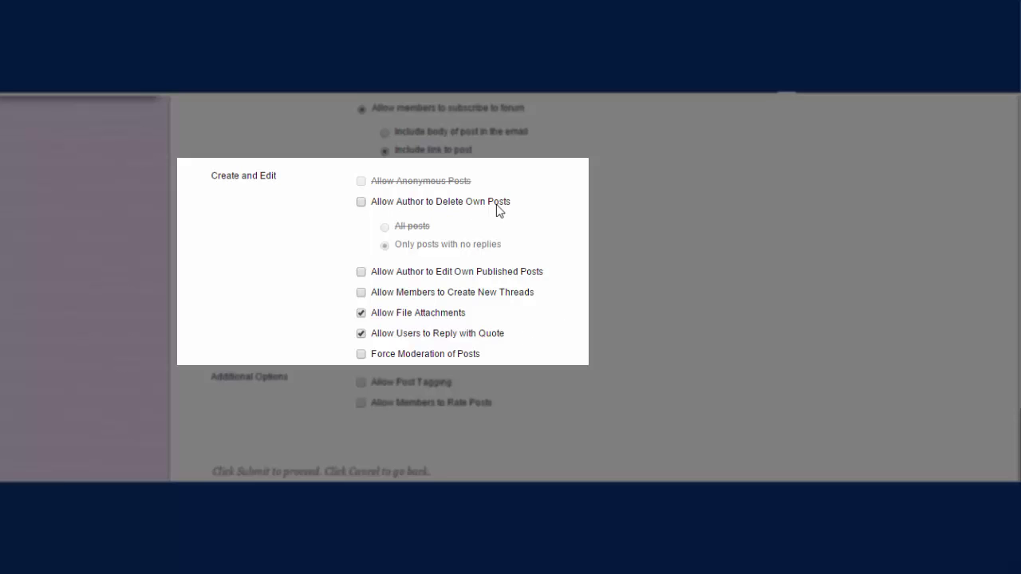
pyautogui.click(361, 203)
pyautogui.click(362, 204)
pyautogui.click(362, 358)
# Step: Try allowing post tagging and member rating of posts, and turn both options off again
pyautogui.scroll(-1, 610, 344)
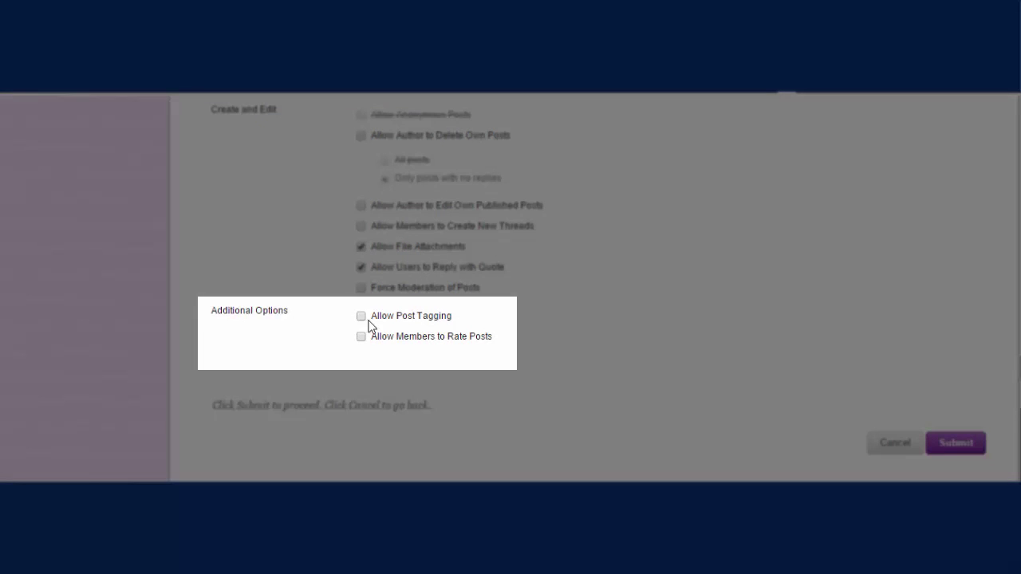
pyautogui.click(361, 317)
pyautogui.click(362, 338)
pyautogui.click(361, 338)
pyautogui.click(361, 317)
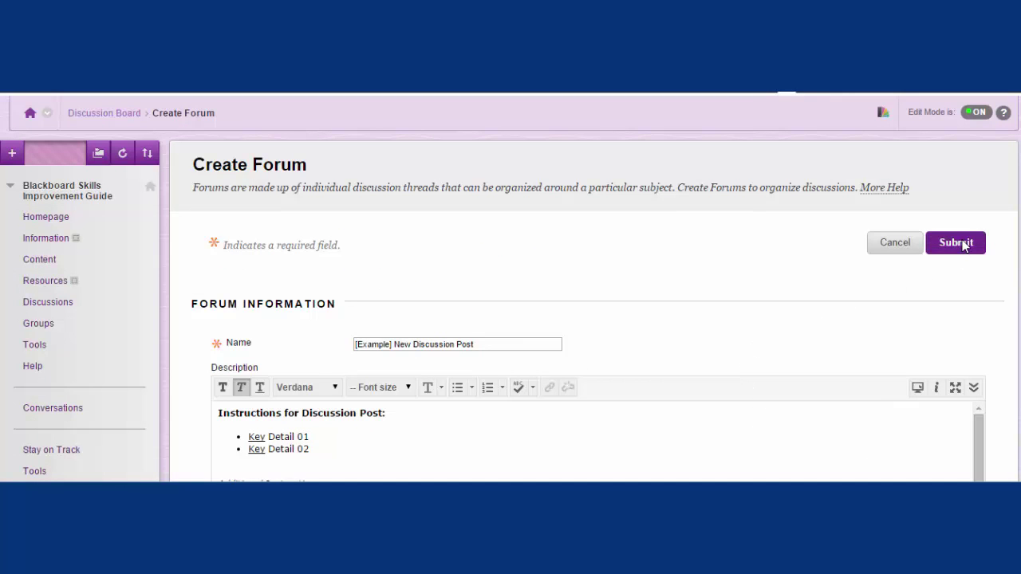
# Step: Submit the new forum and check its entry in the Discussion Board's forum list
pyautogui.click(963, 246)
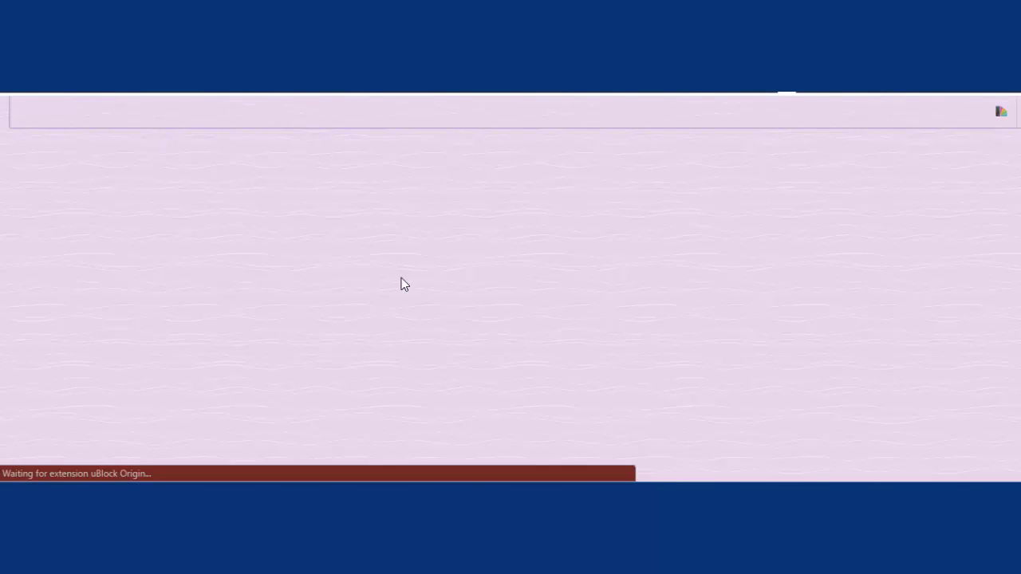
pyautogui.scroll(-4, 402, 286)
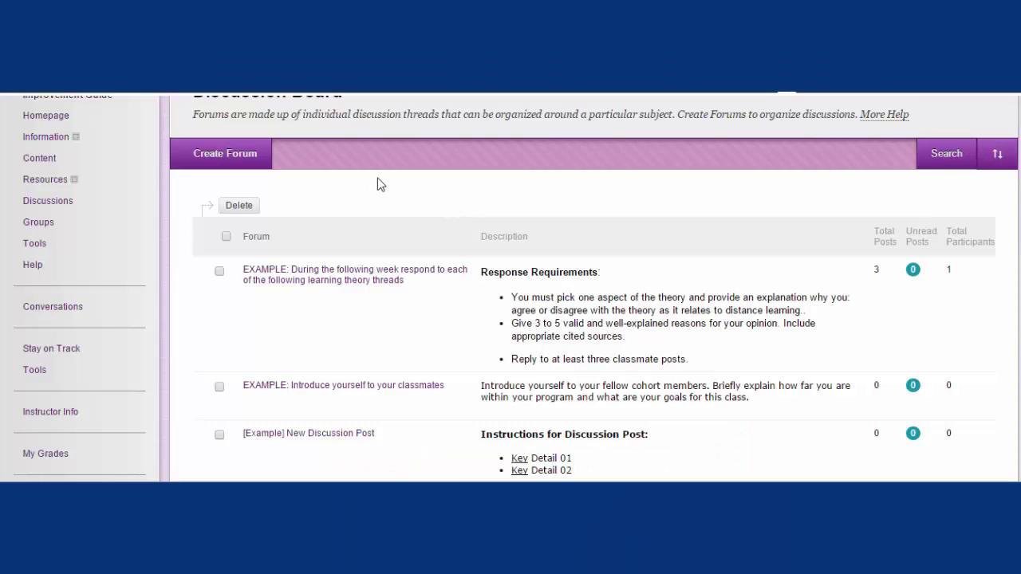
pyautogui.click(200, 157)
pyautogui.scroll(-2, 481, 187)
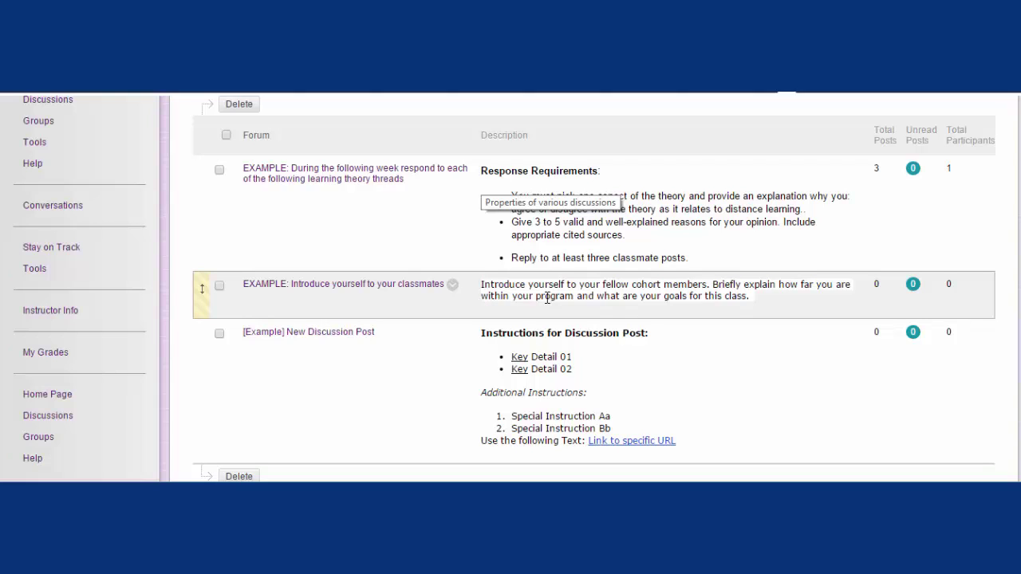
# Step: View the "EXAMPLE: Introduce yourself to your classmates" forum and return to the Discussion Board
pyautogui.click(406, 287)
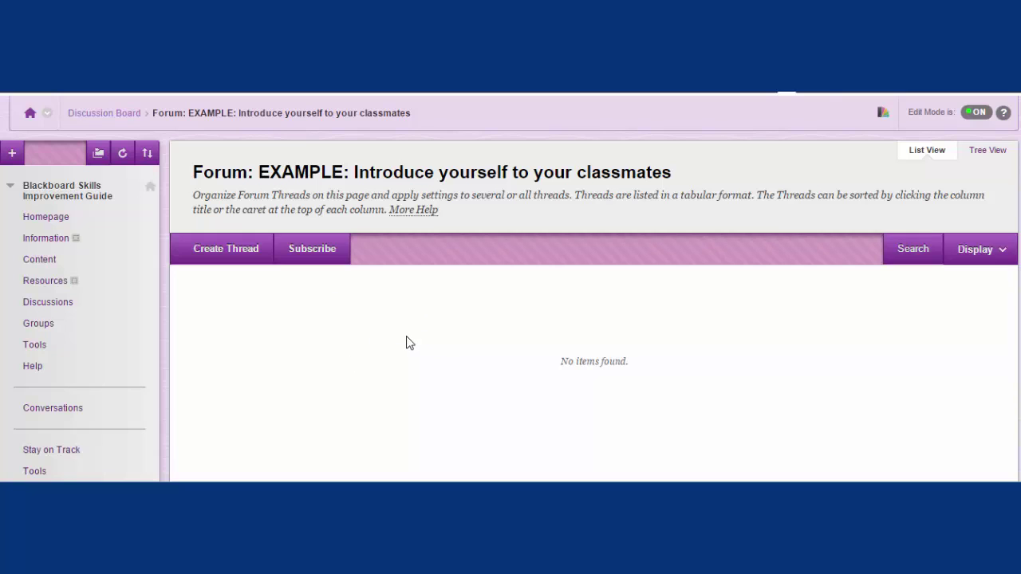
pyautogui.click(122, 114)
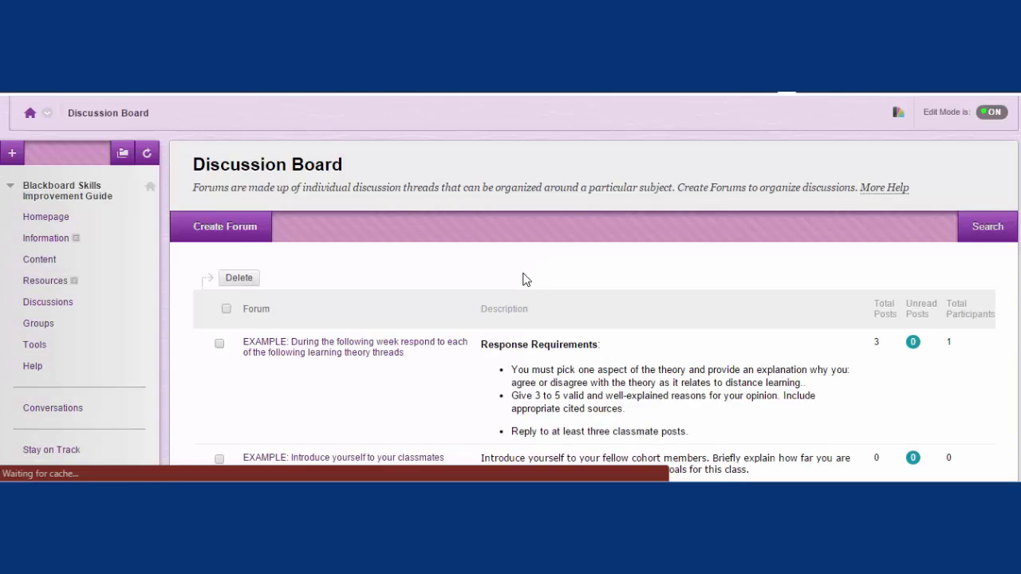
# Step: Open the example forum on responding to the learning theory threads and look through its contents
pyautogui.scroll(-3, 529, 278)
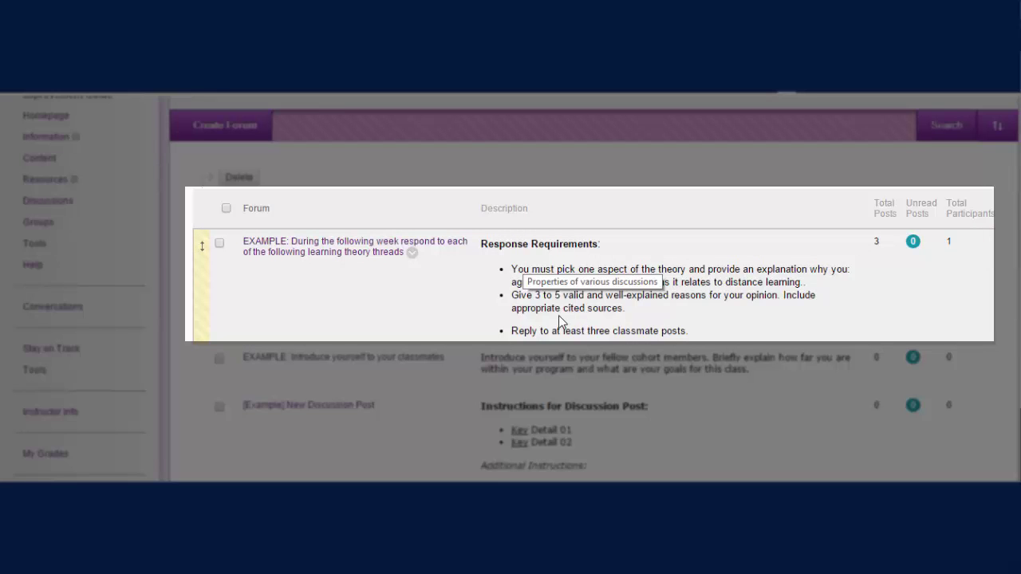
pyautogui.click(382, 314)
pyautogui.click(383, 311)
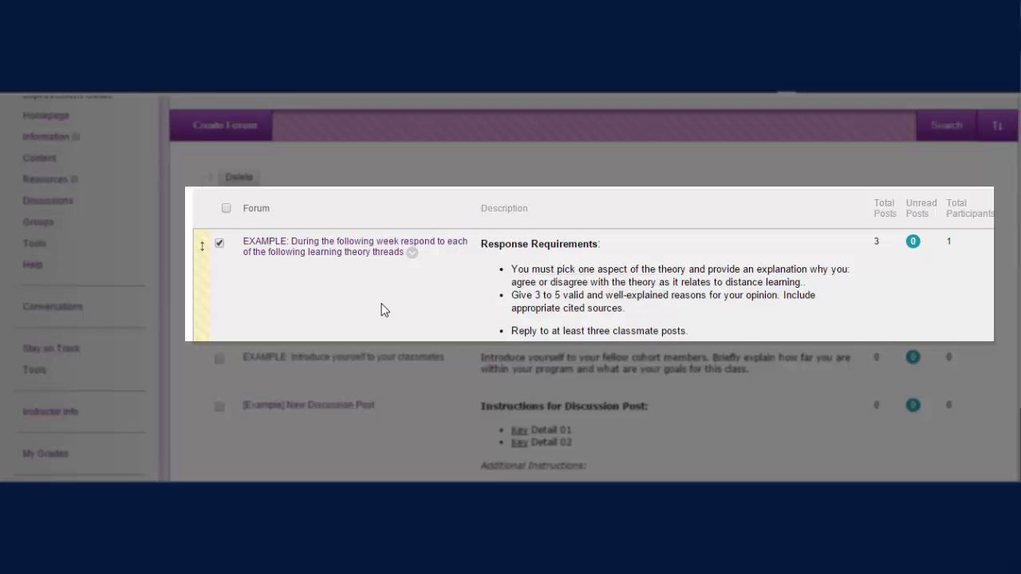
pyautogui.click(367, 253)
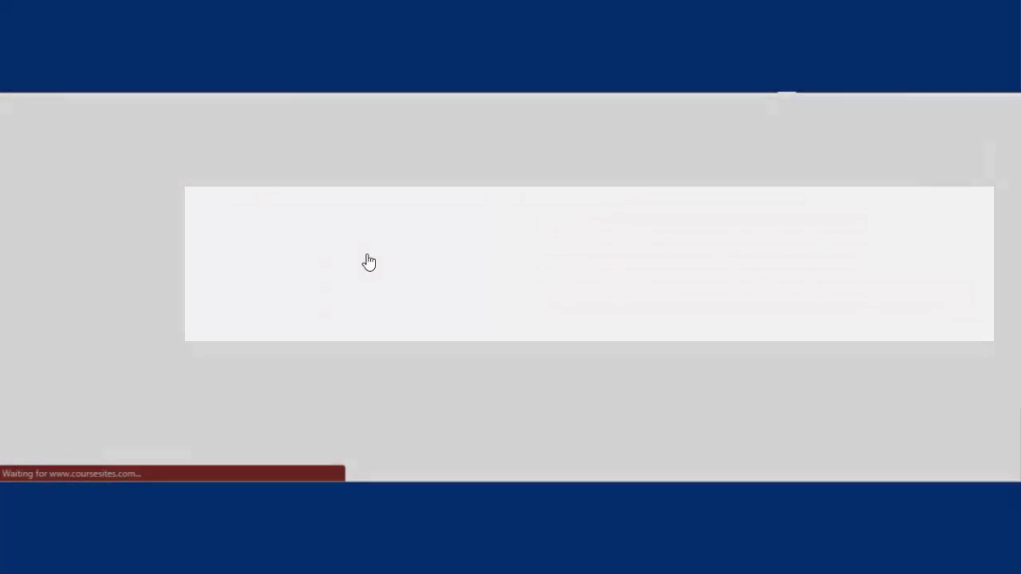
pyautogui.scroll(-2, 423, 319)
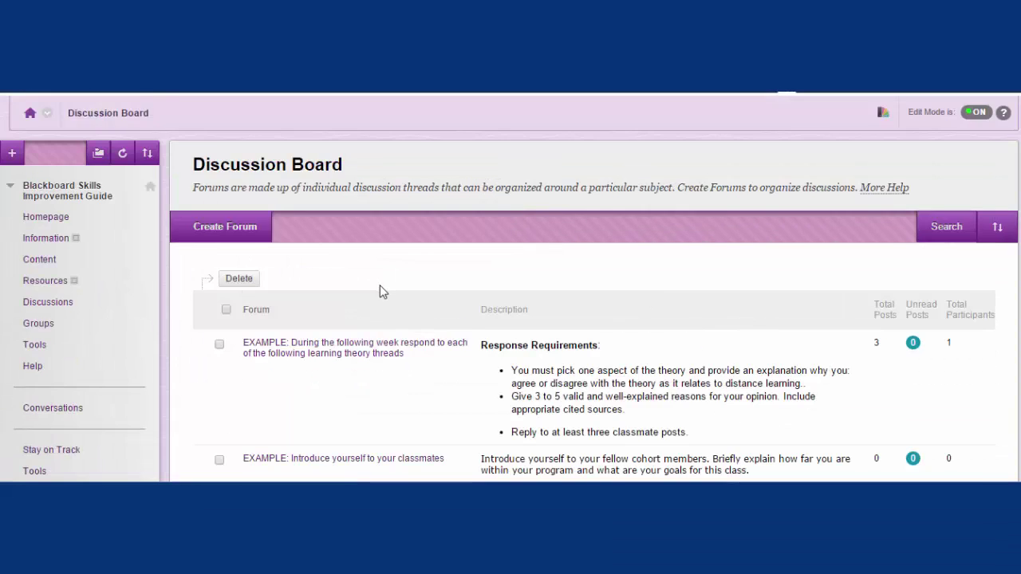
pyautogui.scroll(-2, 367, 255)
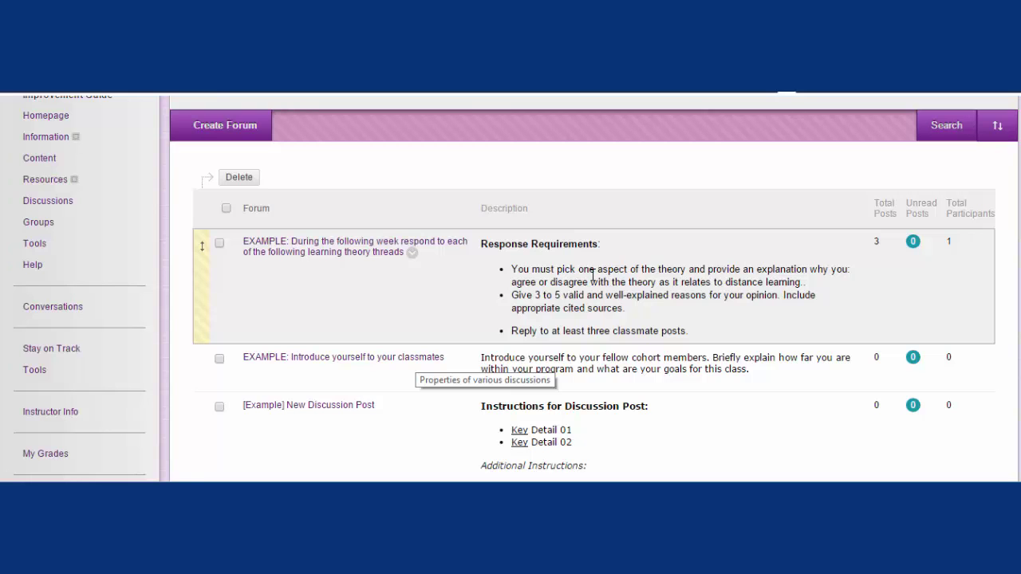
pyautogui.scroll(-2, 375, 275)
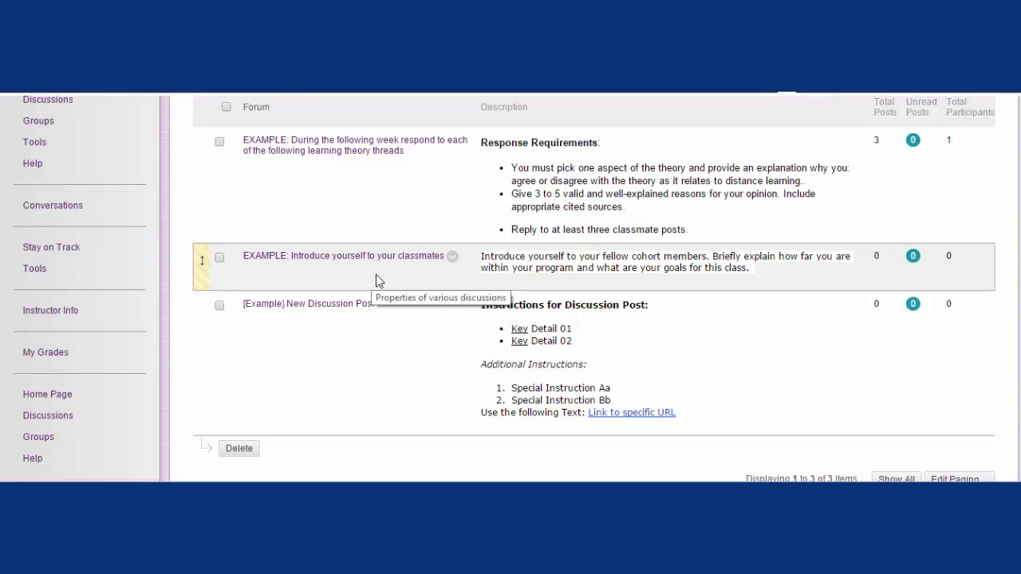
pyautogui.scroll(2, 361, 265)
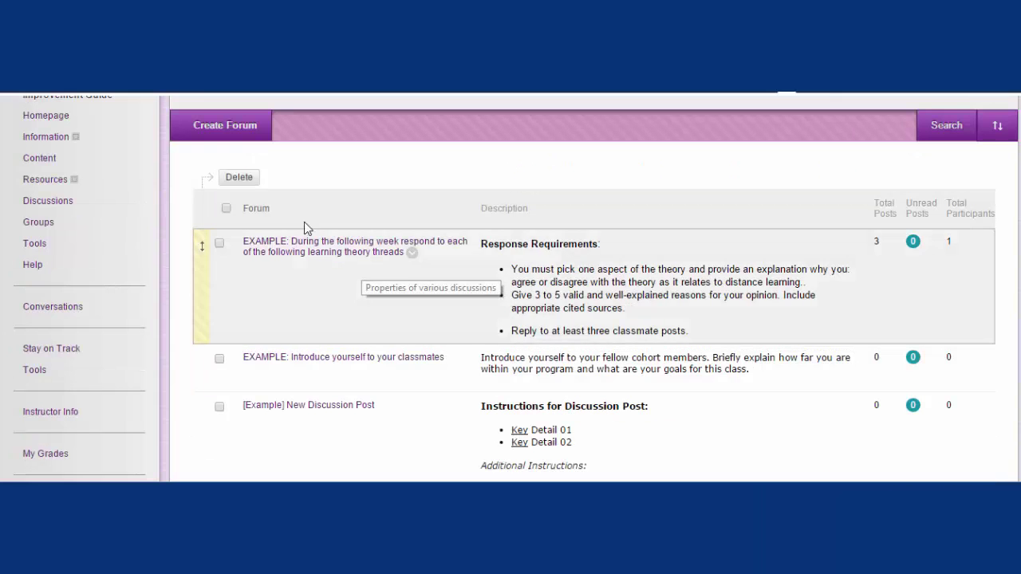